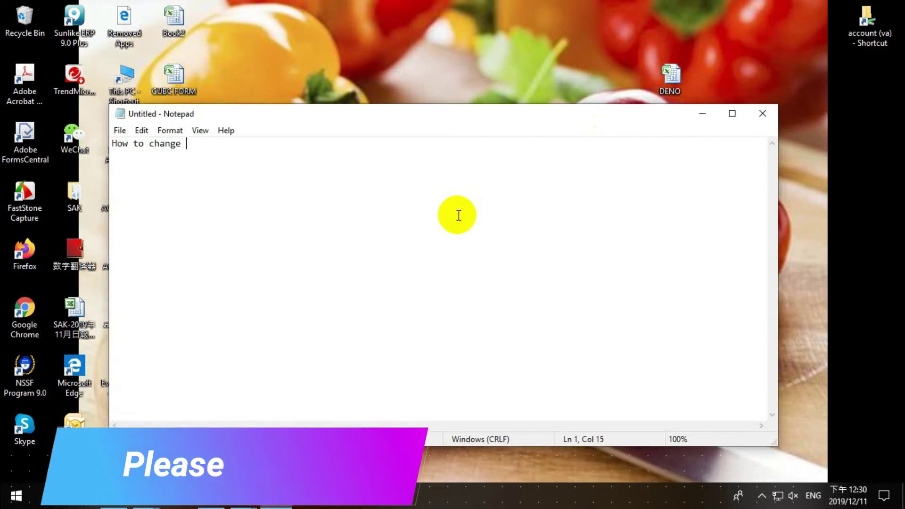
Step: Complete the first line as "How to change port remote desktop" and add a second line reading "let go"
{"action": "type", "text": "port d"}
{"action": "key", "text": "BackSpace"}
{"action": "type", "text": "remoted"}
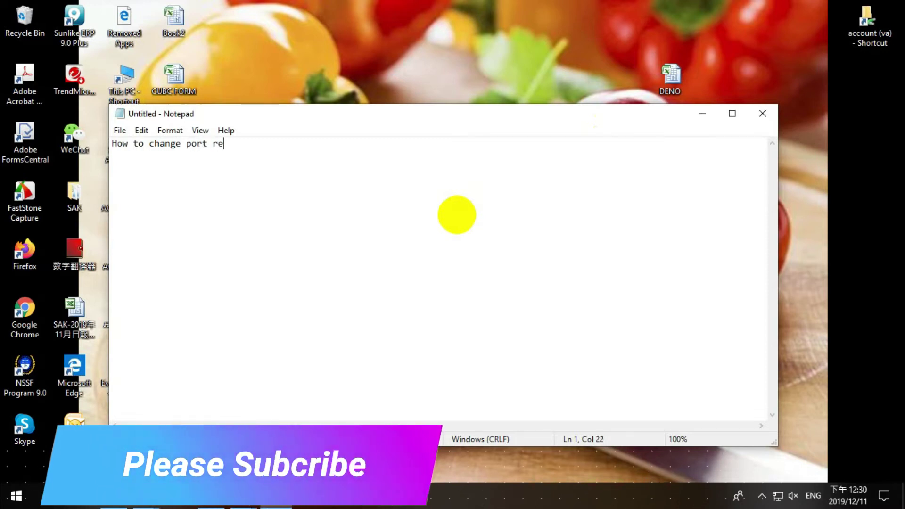
{"action": "key", "text": "BackSpace"}
{"action": "key", "text": "BackSpace"}
{"action": "type", "text": "desktop"}
{"action": "key", "text": "Return"}
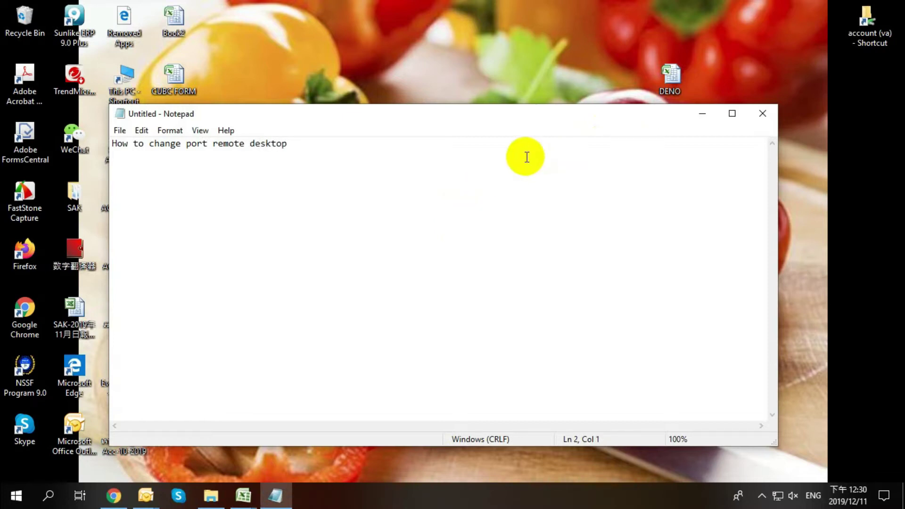
{"action": "type", "text": "let go"}
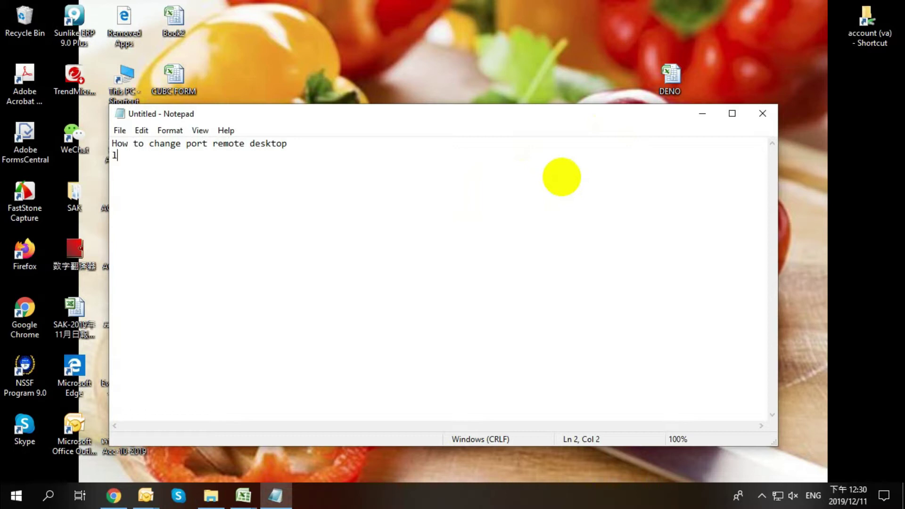
{"action": "key", "text": "Return"}
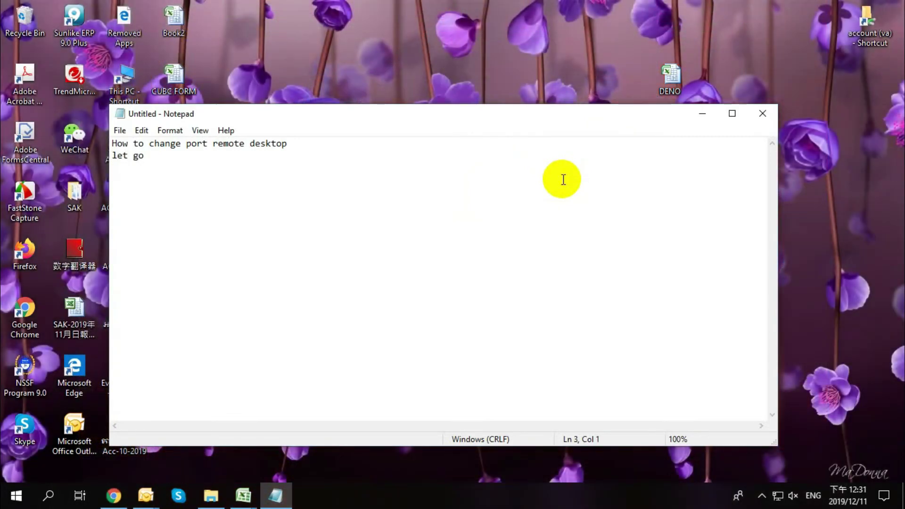
Step: Minimize the note, search for Registry Editor and run it as administrator
{"action": "left_click", "coordinate": [703, 114]}
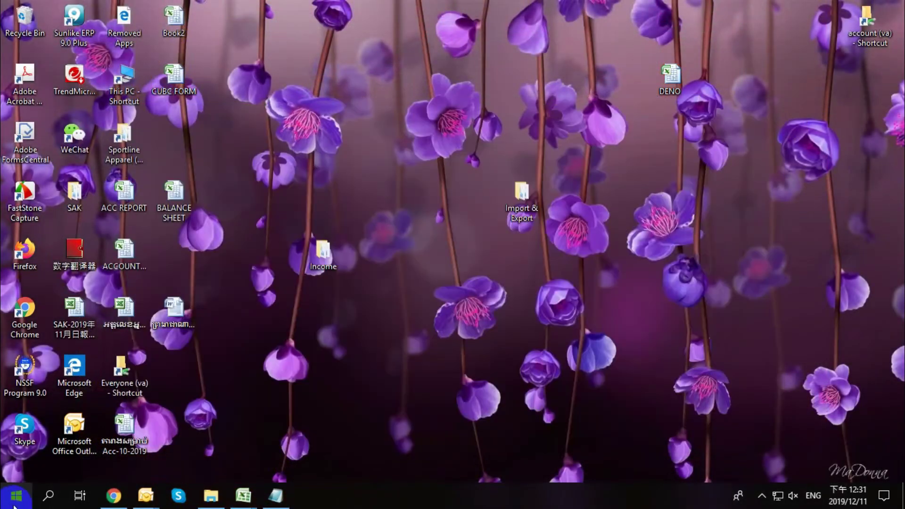
{"action": "left_click", "coordinate": [16, 495]}
{"action": "type", "text": "re"}
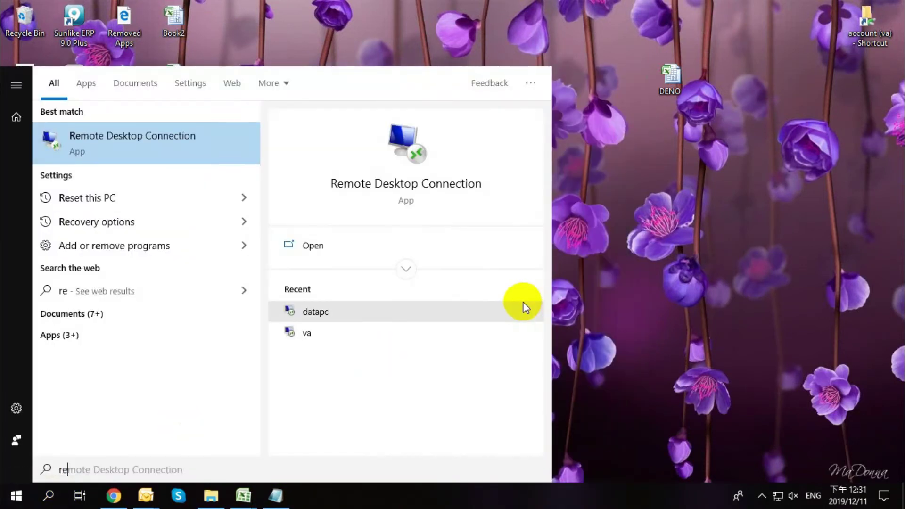
{"action": "type", "text": "g"}
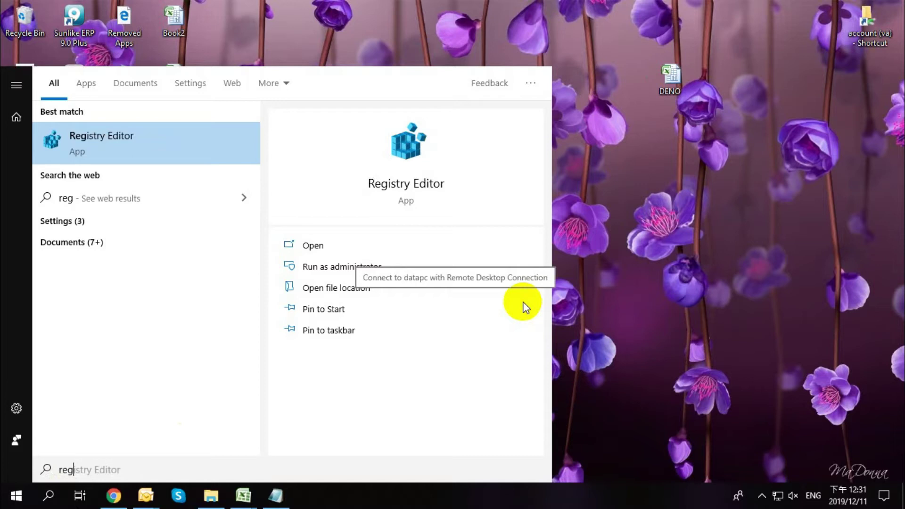
{"action": "right_click", "coordinate": [124, 147]}
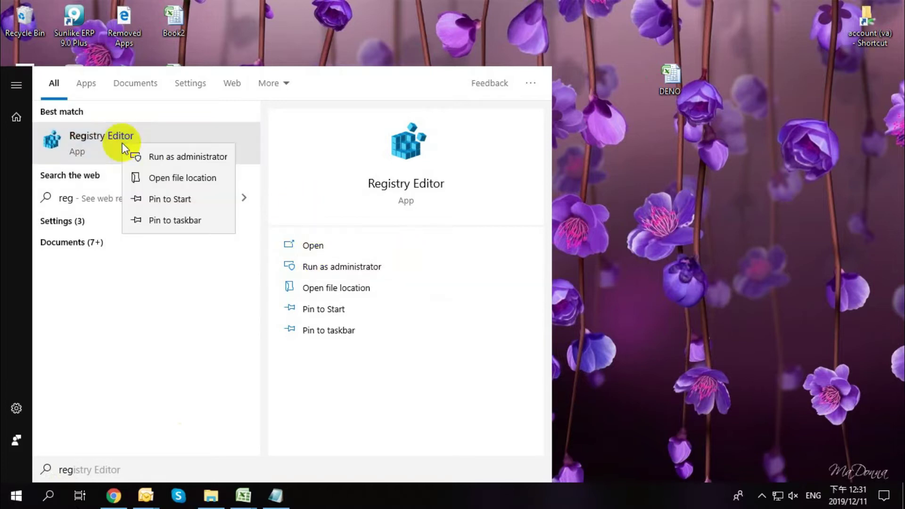
{"action": "left_click", "coordinate": [152, 155]}
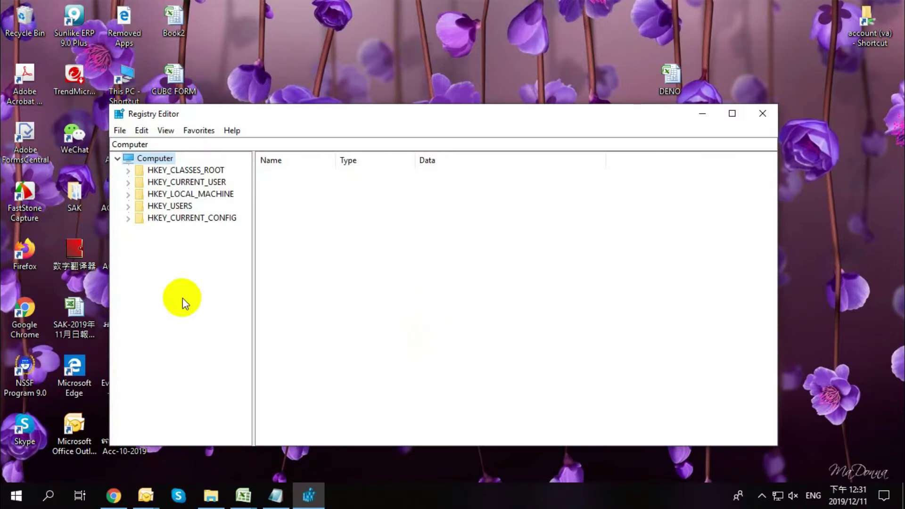
Step: Expand the registry tree down to HKEY_LOCAL_MACHINE\SYSTEM\CurrentControlSet\Control
{"action": "left_click", "coordinate": [128, 194]}
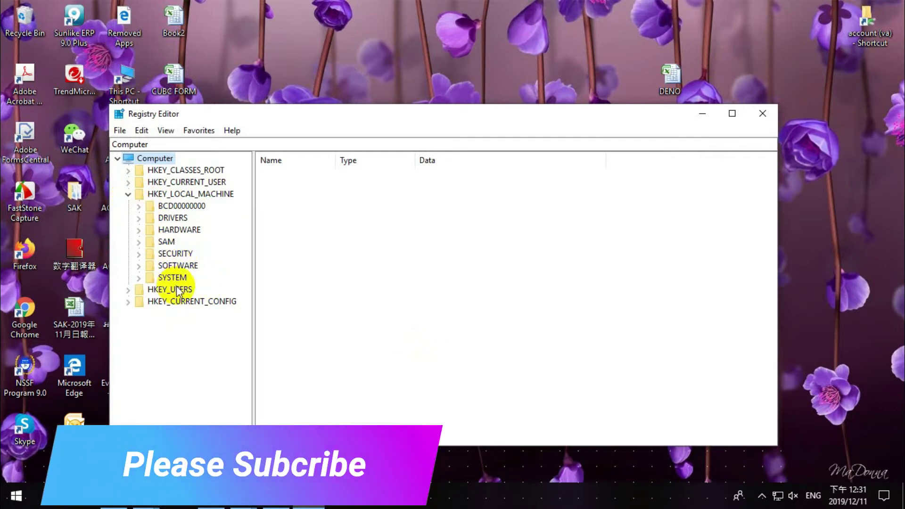
{"action": "left_click", "coordinate": [143, 278]}
{"action": "left_click", "coordinate": [139, 278]}
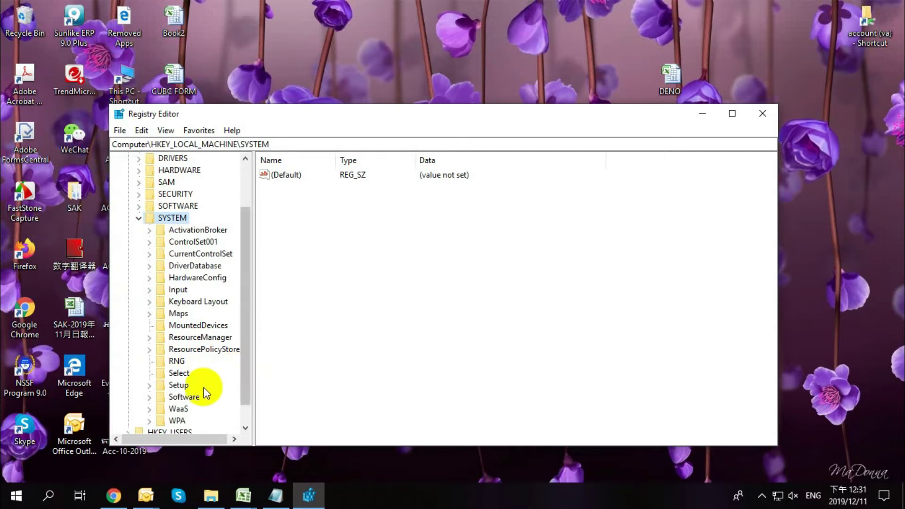
{"action": "left_click_drag", "start_coordinate": [244, 367], "coordinate": [239, 389]}
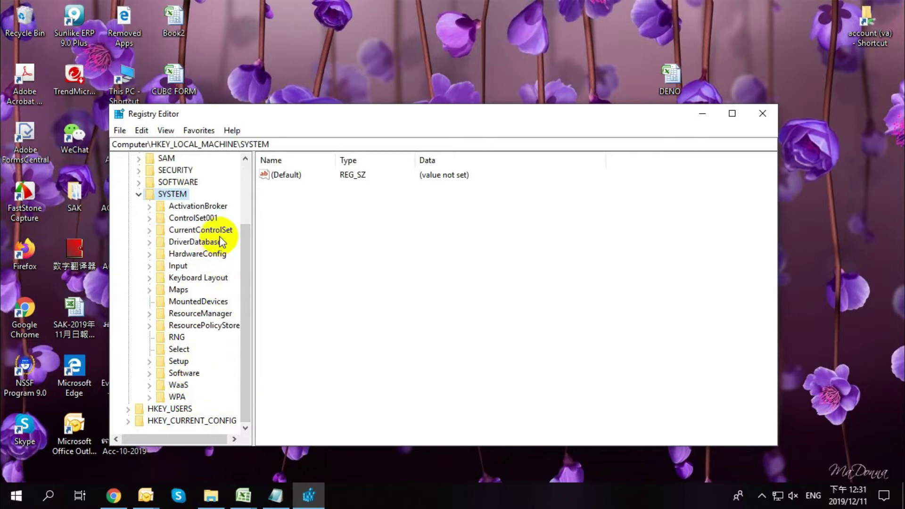
{"action": "left_click", "coordinate": [208, 229]}
{"action": "left_click", "coordinate": [150, 230]}
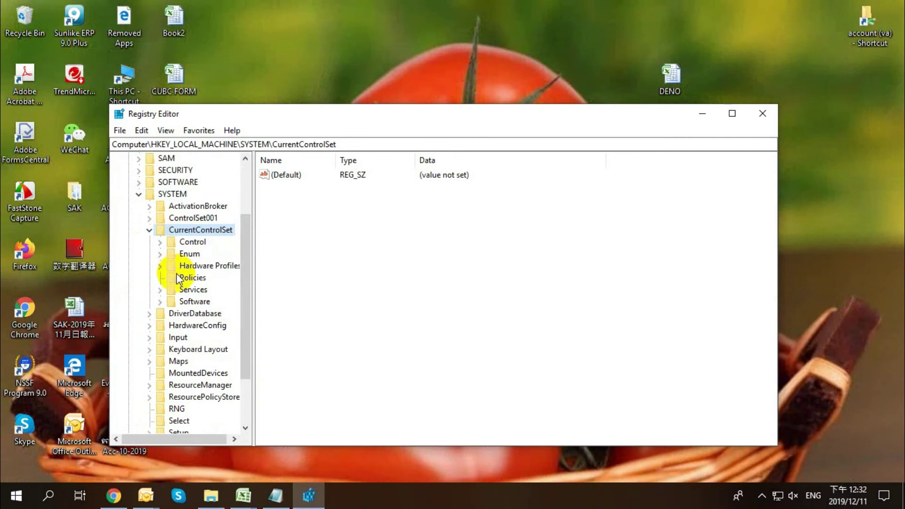
{"action": "left_click", "coordinate": [175, 243]}
{"action": "left_click", "coordinate": [160, 242]}
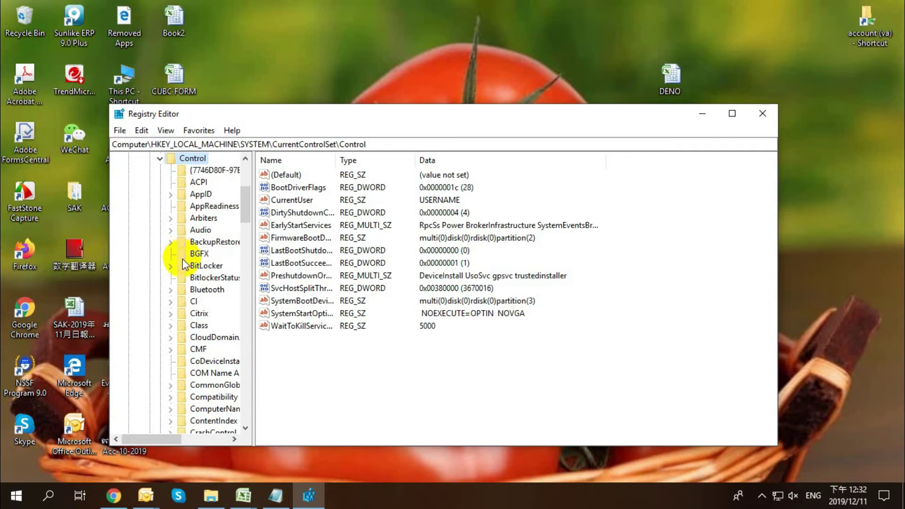
Step: Maximize the Registry Editor window, widen the key tree, and expand the Terminal Server key under Control
{"action": "scroll", "coordinate": [231, 304], "scroll_direction": "down", "scroll_amount": 4}
{"action": "scroll", "coordinate": [231, 305], "scroll_direction": "down", "scroll_amount": 2}
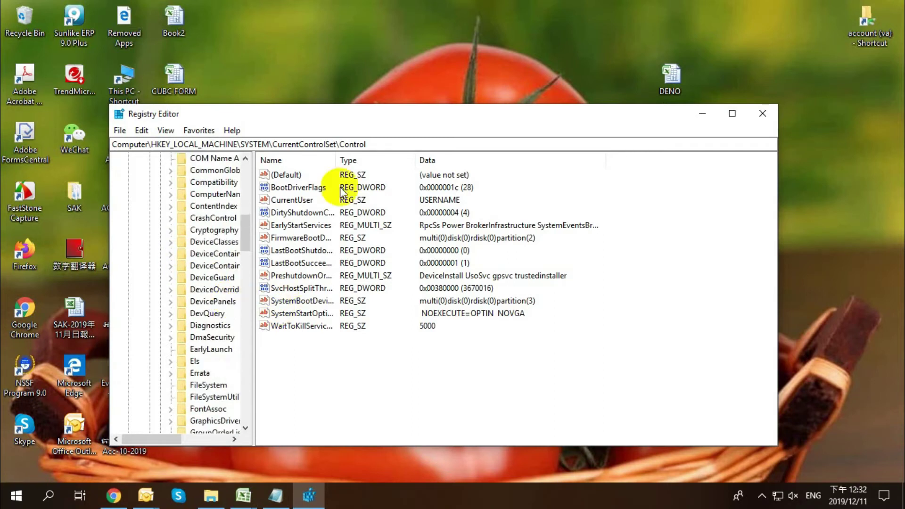
{"action": "double_click", "coordinate": [363, 118]}
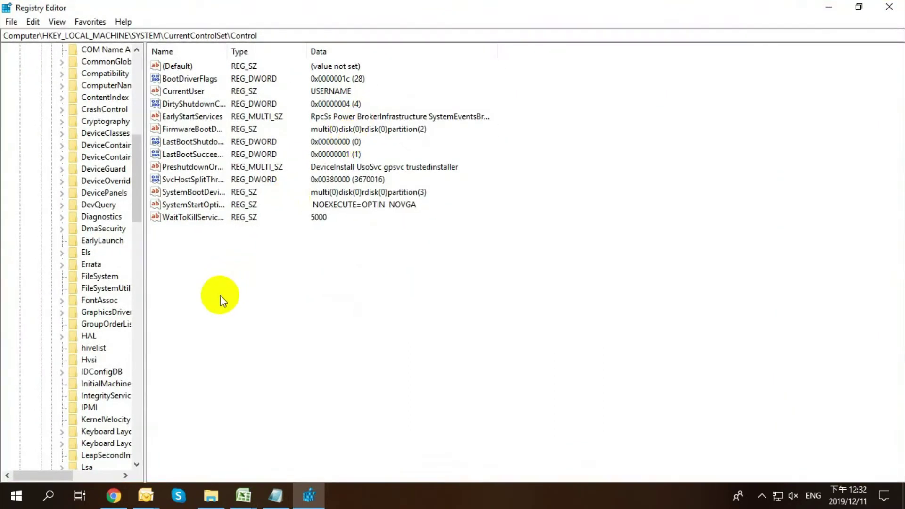
{"action": "scroll", "coordinate": [140, 295], "scroll_direction": "down", "scroll_amount": 9}
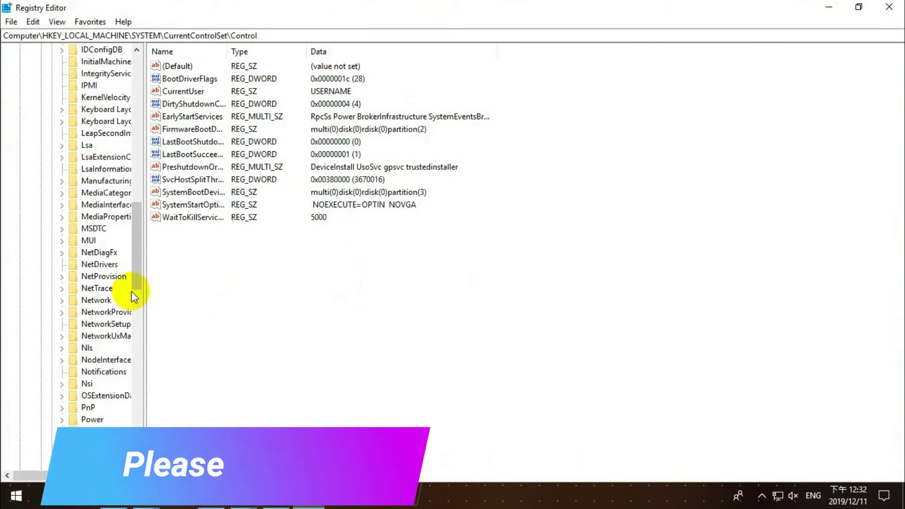
{"action": "scroll", "coordinate": [133, 290], "scroll_direction": "down", "scroll_amount": 1}
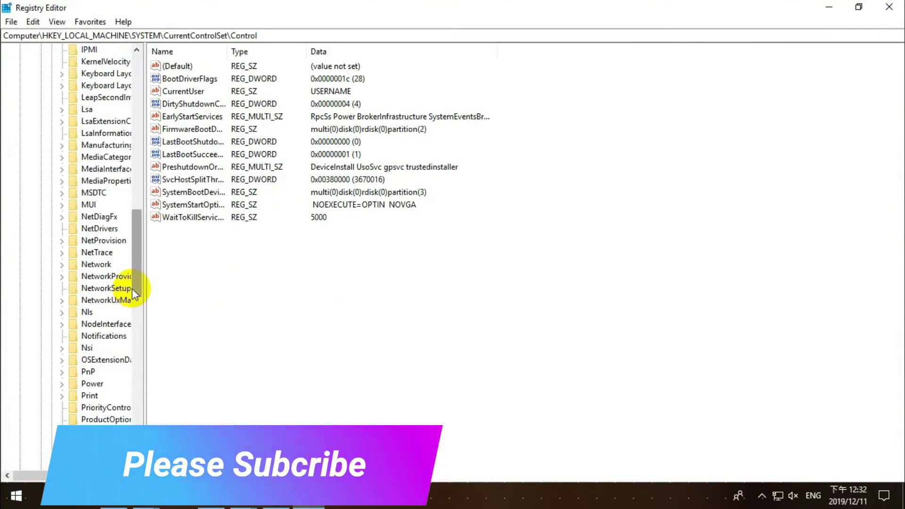
{"action": "scroll", "coordinate": [132, 288], "scroll_direction": "down", "scroll_amount": 4}
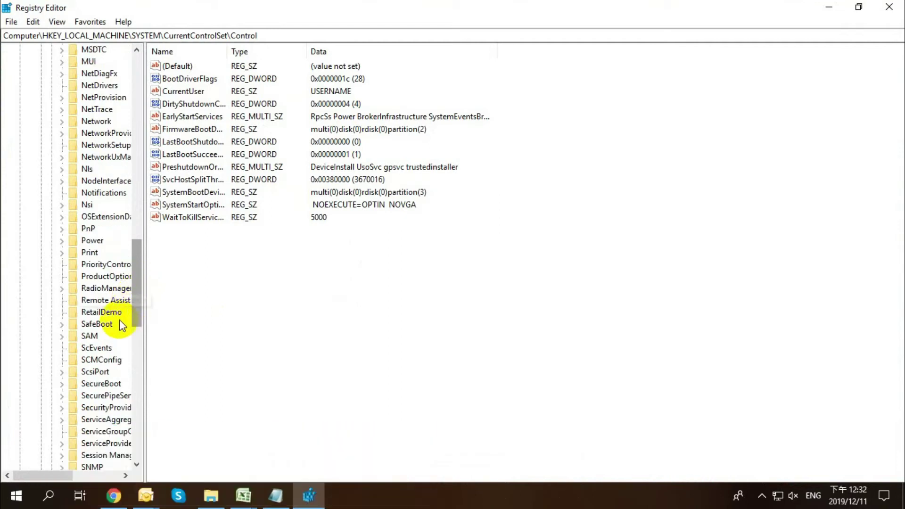
{"action": "scroll", "coordinate": [119, 323], "scroll_direction": "down", "scroll_amount": 17}
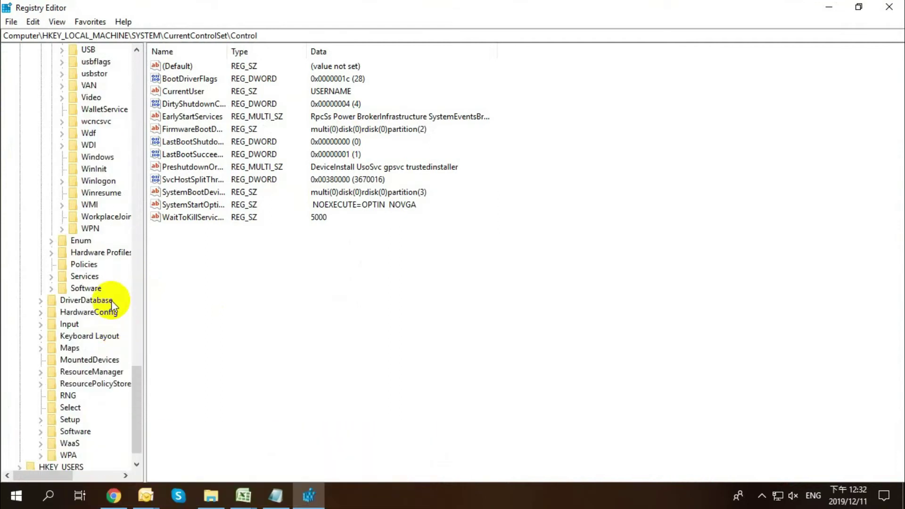
{"action": "scroll", "coordinate": [101, 222], "scroll_direction": "up", "scroll_amount": 2}
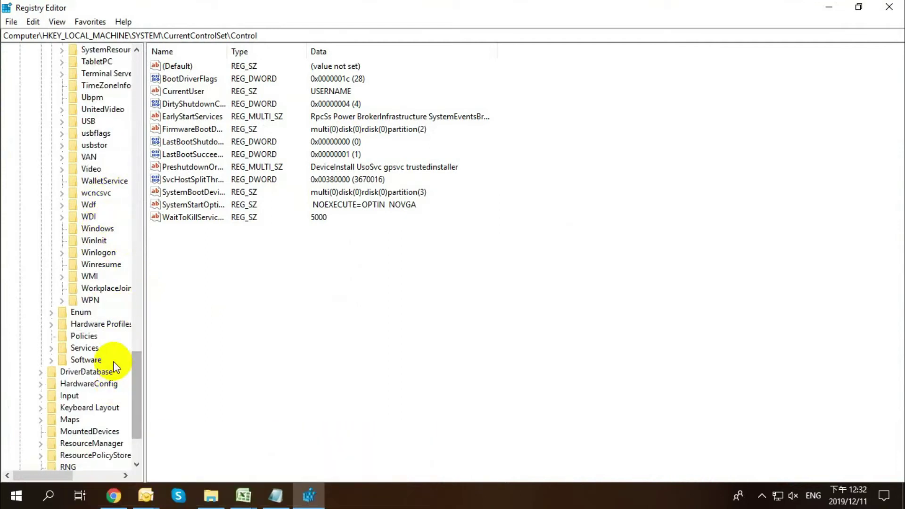
{"action": "scroll", "coordinate": [85, 292], "scroll_direction": "up", "scroll_amount": 2}
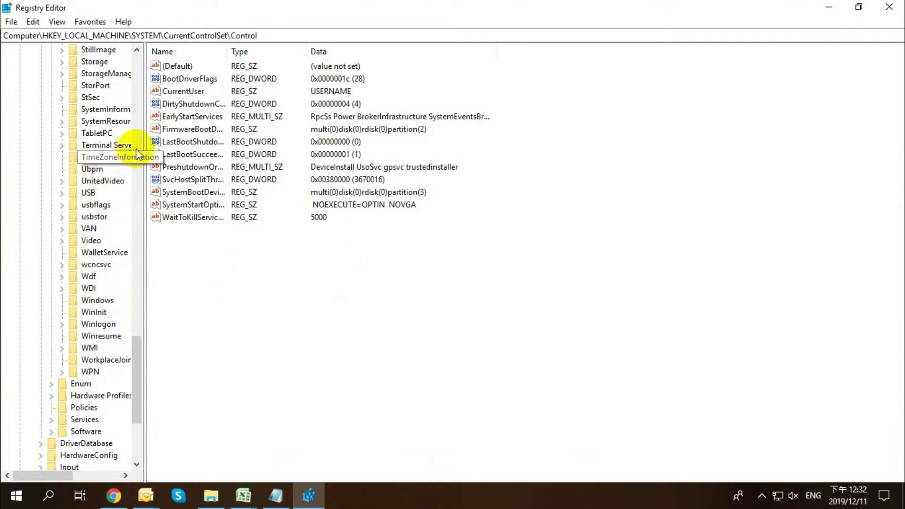
{"action": "left_click_drag", "start_coordinate": [144, 147], "coordinate": [185, 147]}
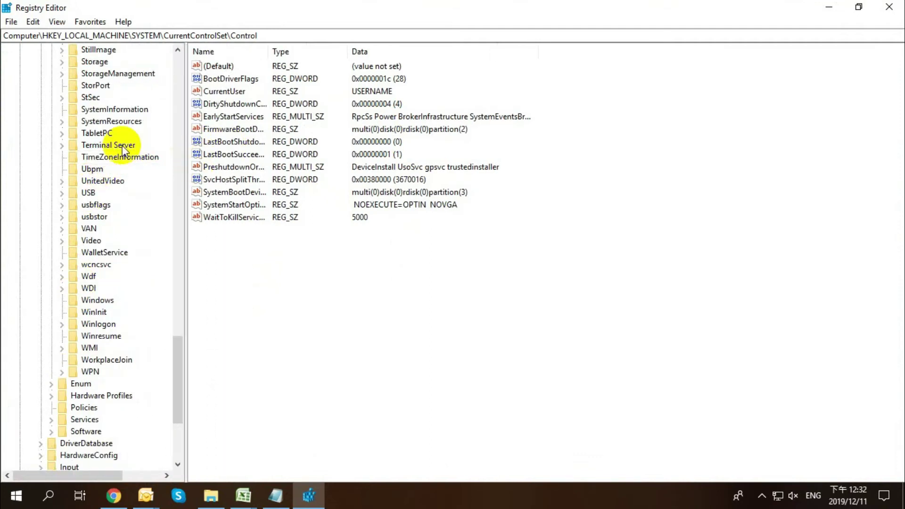
{"action": "left_click", "coordinate": [123, 145]}
{"action": "left_click", "coordinate": [62, 146]}
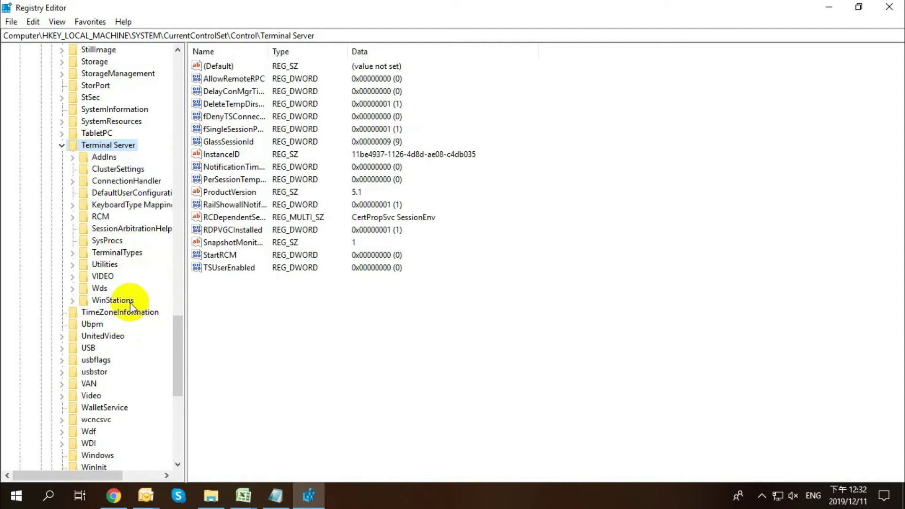
Step: Expand WinStations under Terminal Server and open its RDP-Tcp key
{"action": "left_click", "coordinate": [109, 301]}
{"action": "left_click", "coordinate": [74, 301]}
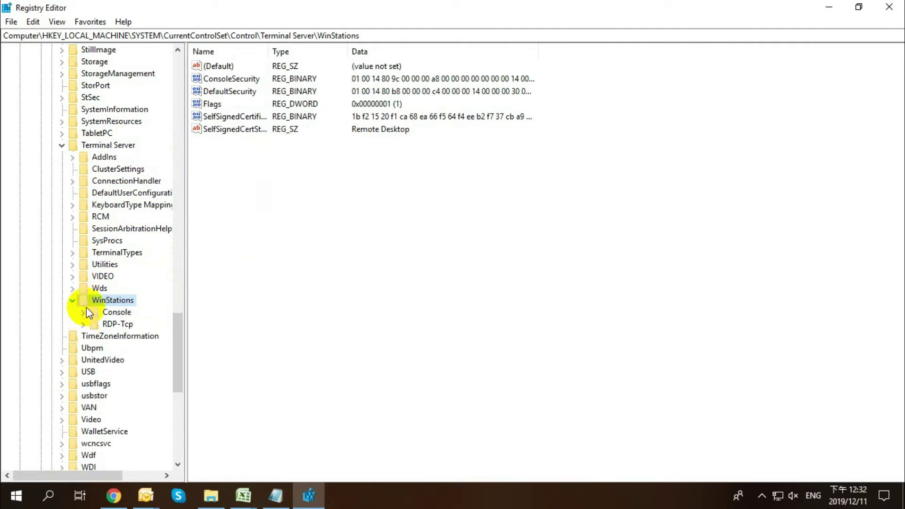
{"action": "double_click", "coordinate": [123, 325]}
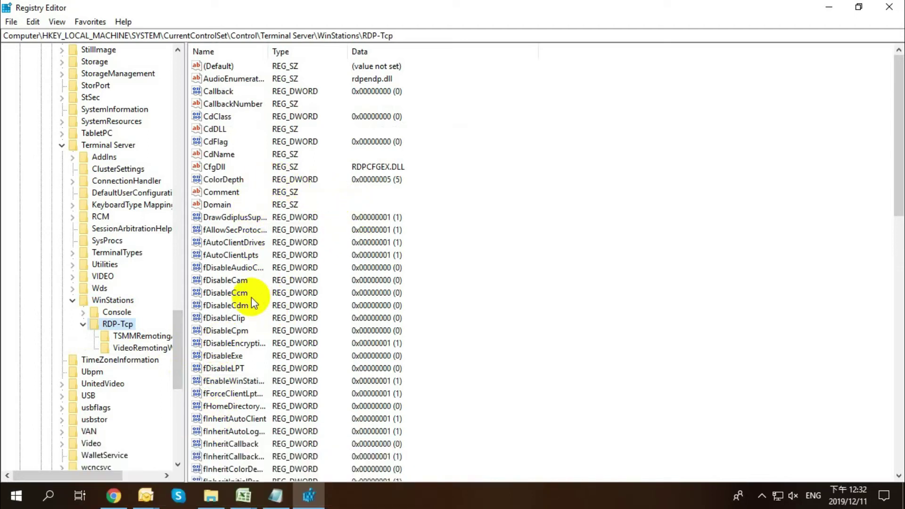
{"action": "left_click", "coordinate": [160, 338]}
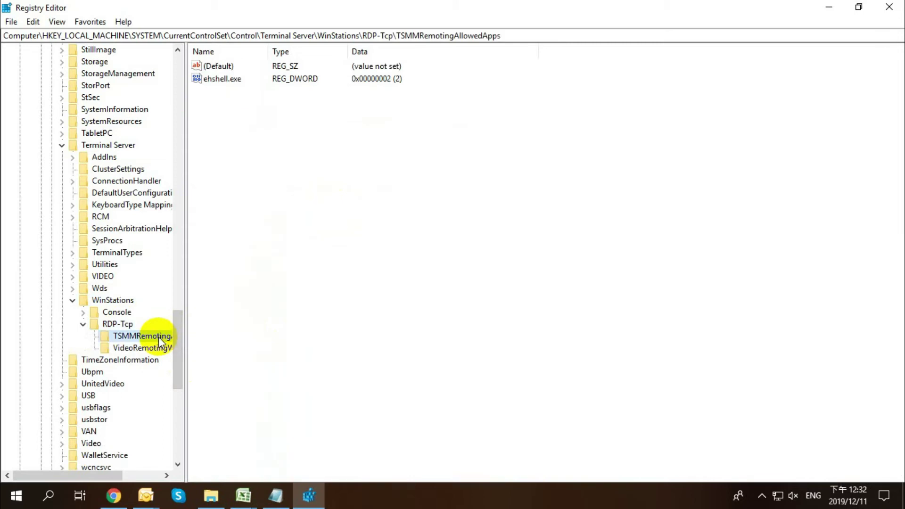
{"action": "left_click", "coordinate": [145, 347]}
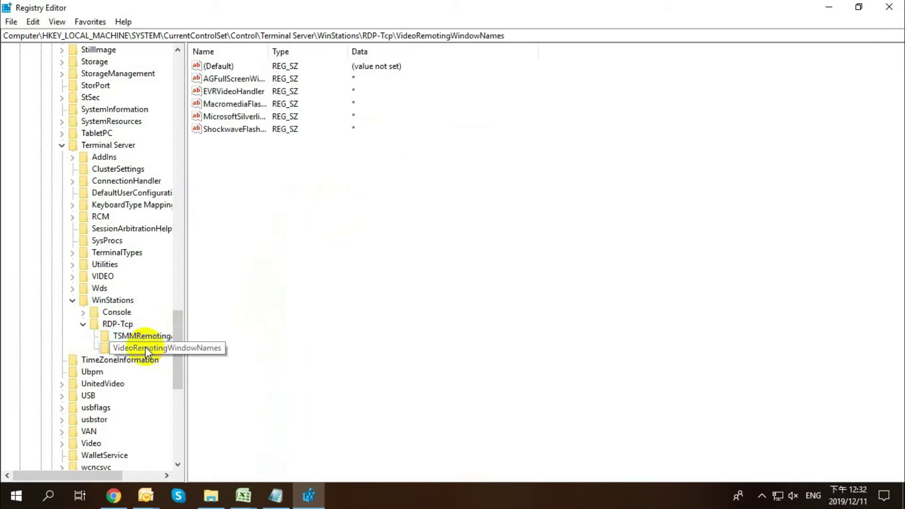
{"action": "left_click", "coordinate": [121, 324]}
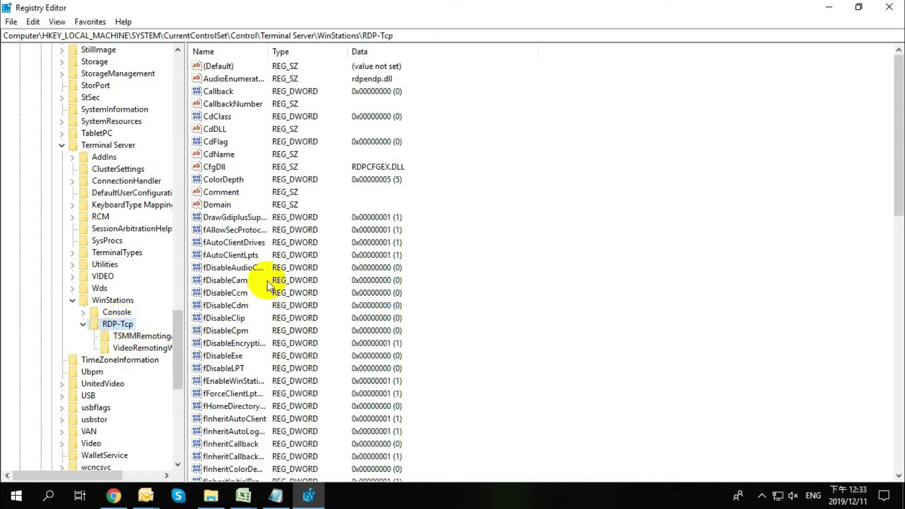
Step: Check the PortNumber value of the RDP-Tcp key in decimal base and close it without editing
{"action": "scroll", "coordinate": [267, 288], "scroll_direction": "down", "scroll_amount": 7}
{"action": "scroll", "coordinate": [268, 292], "scroll_direction": "down", "scroll_amount": 10}
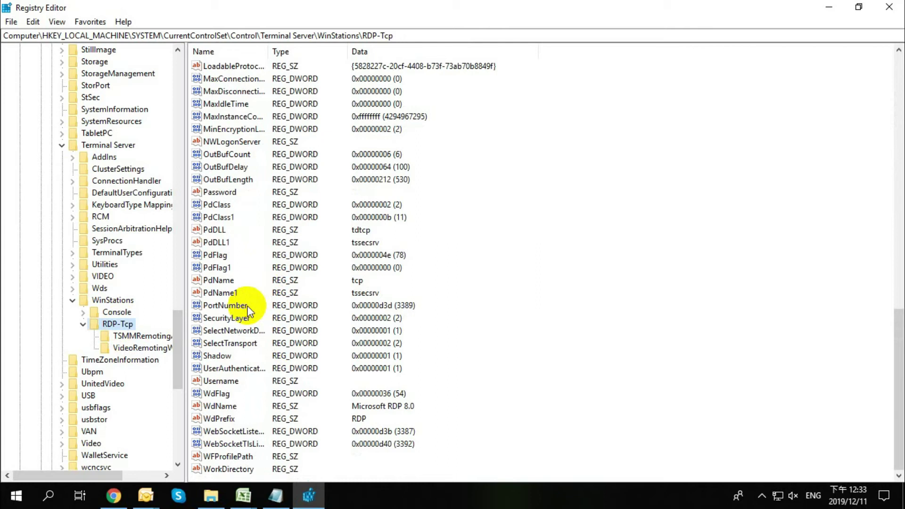
{"action": "double_click", "coordinate": [247, 307]}
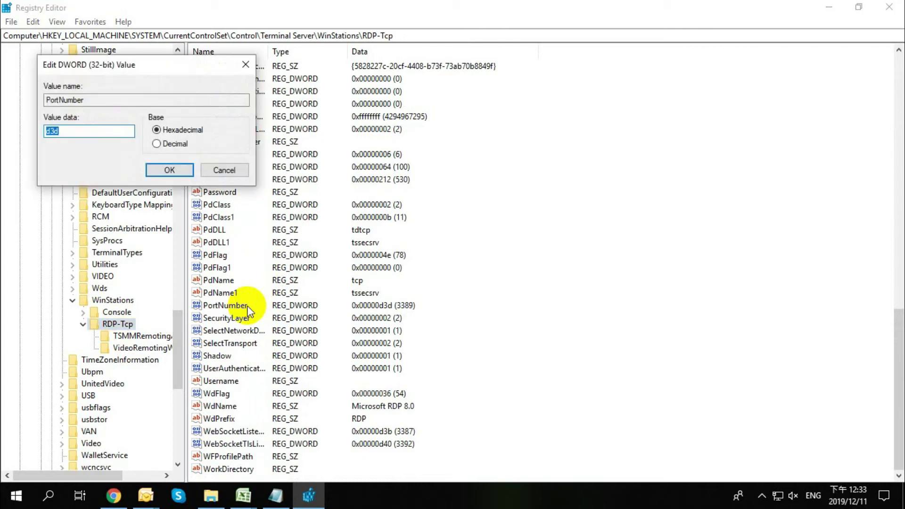
{"action": "left_click", "coordinate": [181, 145]}
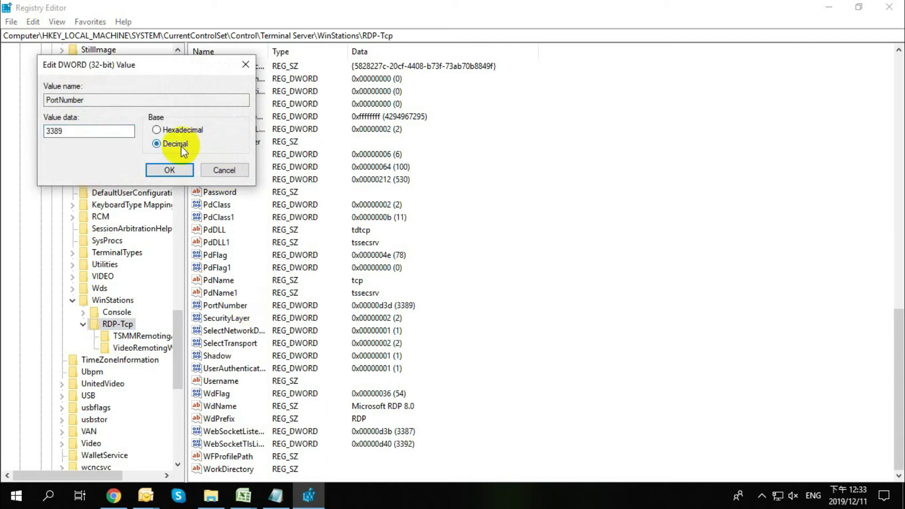
{"action": "left_click", "coordinate": [229, 169]}
Step: Set the RDP-Tcp PortNumber value to 3300 in decimal base
{"action": "double_click", "coordinate": [227, 305]}
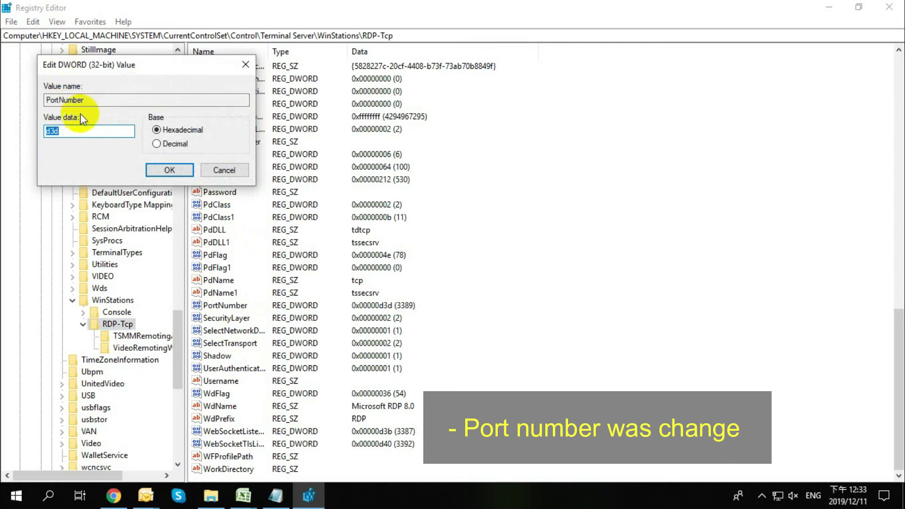
{"action": "left_click", "coordinate": [161, 143]}
{"action": "left_click", "coordinate": [93, 132]}
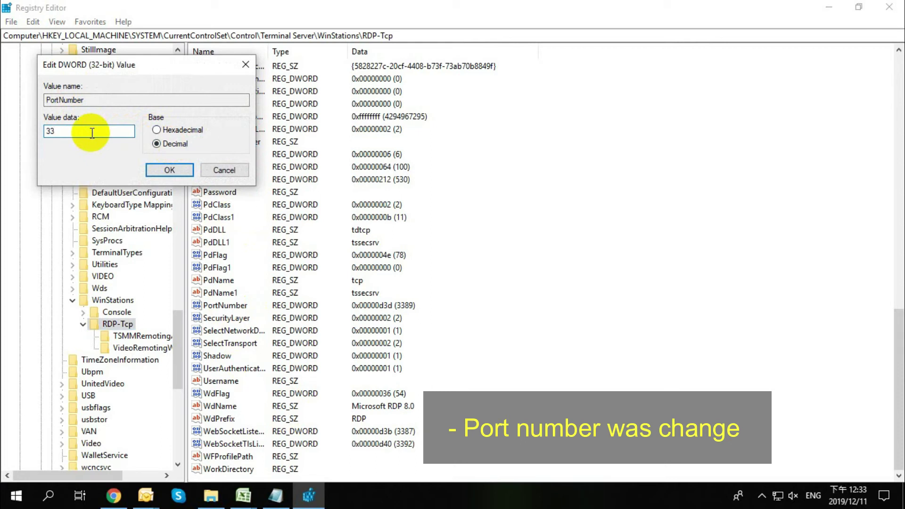
{"action": "type", "text": "00"}
{"action": "left_click", "coordinate": [162, 172]}
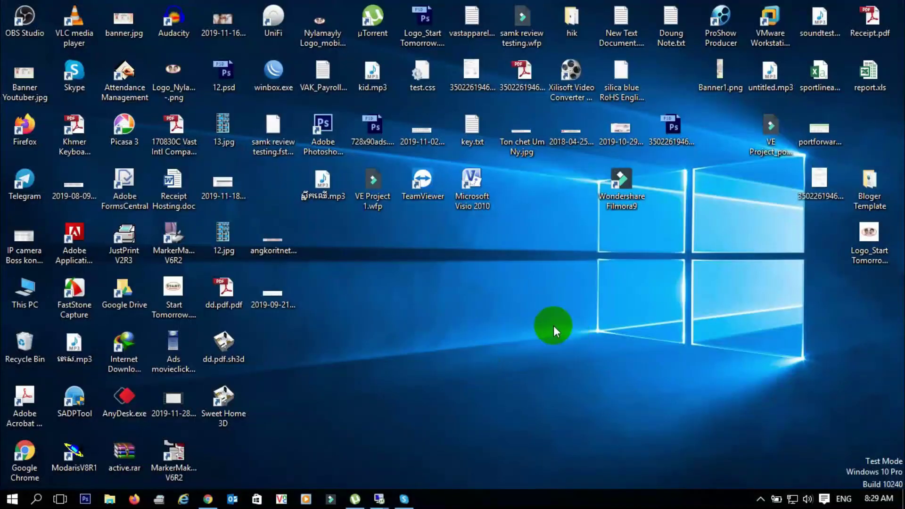
Step: Search Windows for "remo" and open the Remote Desktop Connection app
{"action": "left_click", "coordinate": [38, 499]}
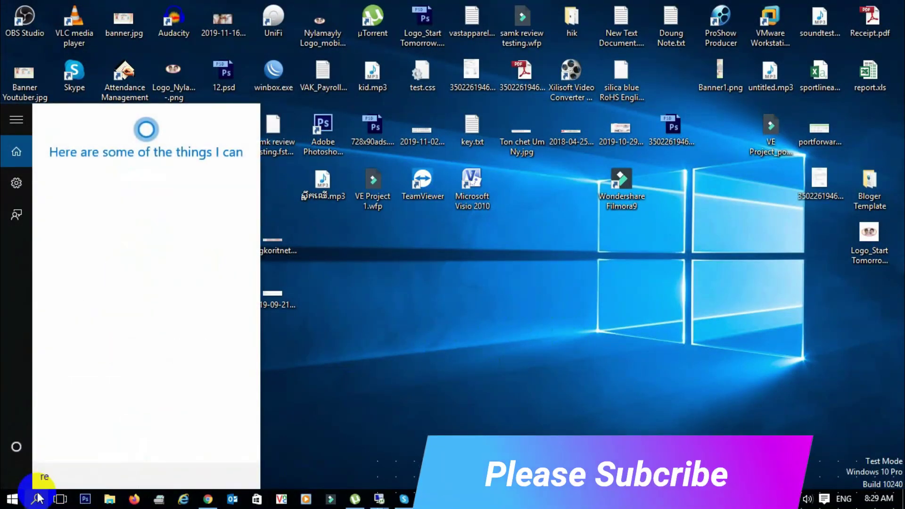
{"action": "type", "text": "remo"}
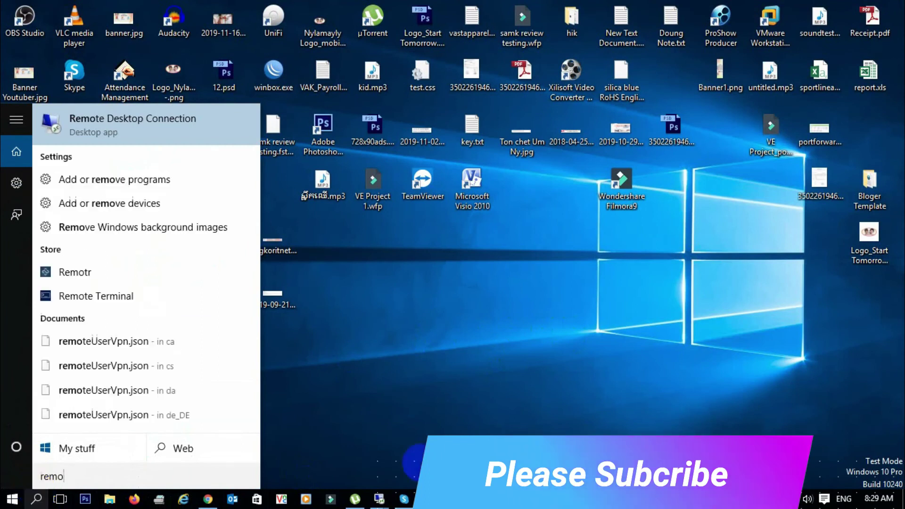
{"action": "left_click", "coordinate": [168, 127]}
Step: Set the computer address to 192.168.1.19:3300 and start the remote connection
{"action": "left_click", "coordinate": [445, 166]}
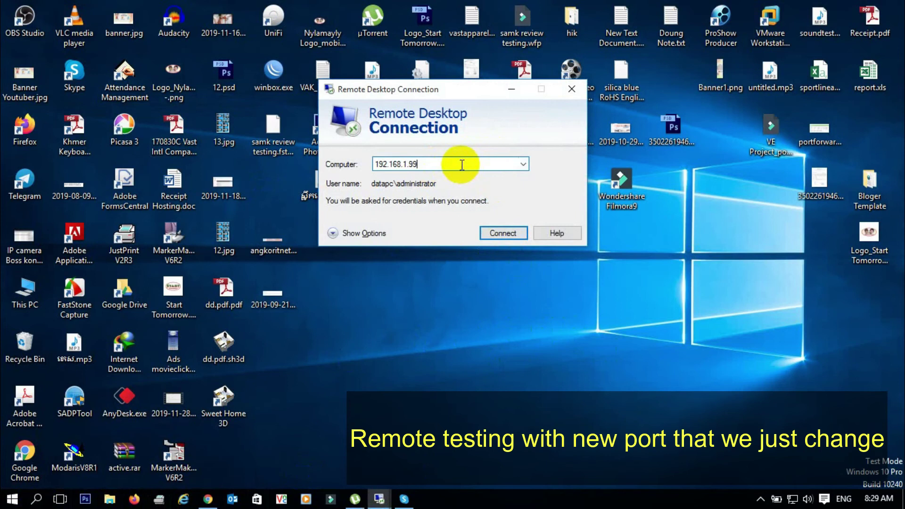
{"action": "key", "text": "BackSpace"}
{"action": "key", "text": "BackSpace"}
{"action": "key", "text": "BackSpace"}
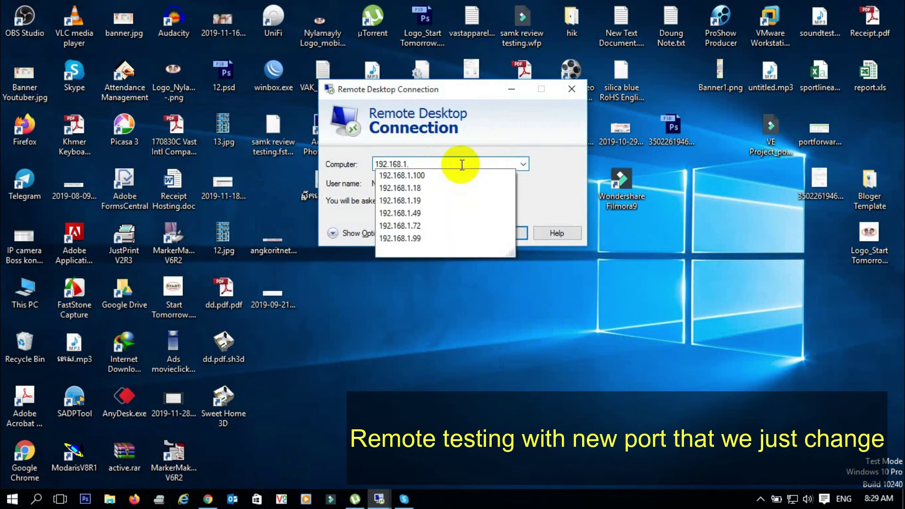
{"action": "type", "text": "19"}
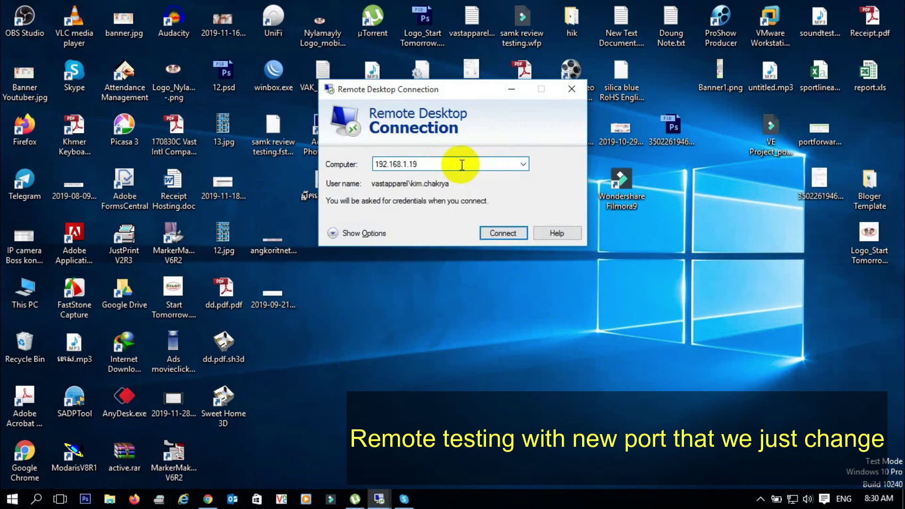
{"action": "type", "text": ":3300"}
{"action": "key", "text": "Return"}
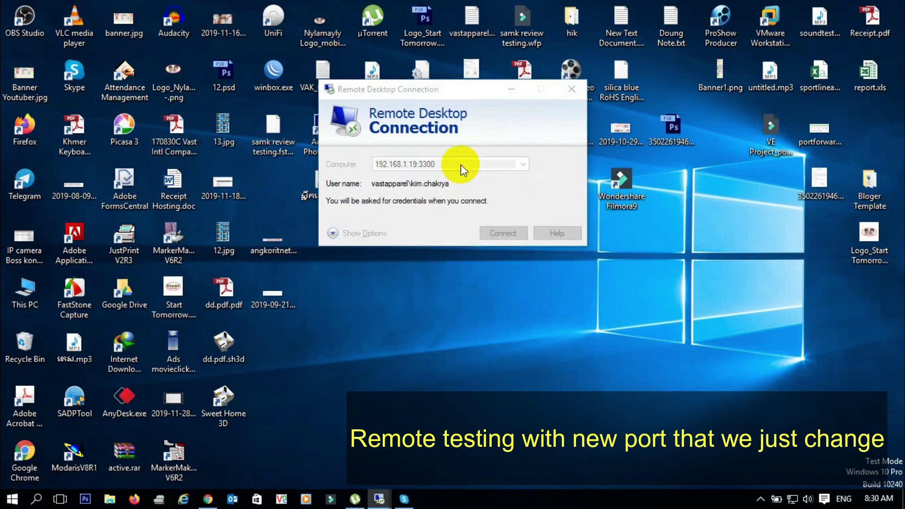
Step: Sign in with the saved domain account by entering its password, and accept connecting despite the certificate warning
{"action": "left_click", "coordinate": [439, 186]}
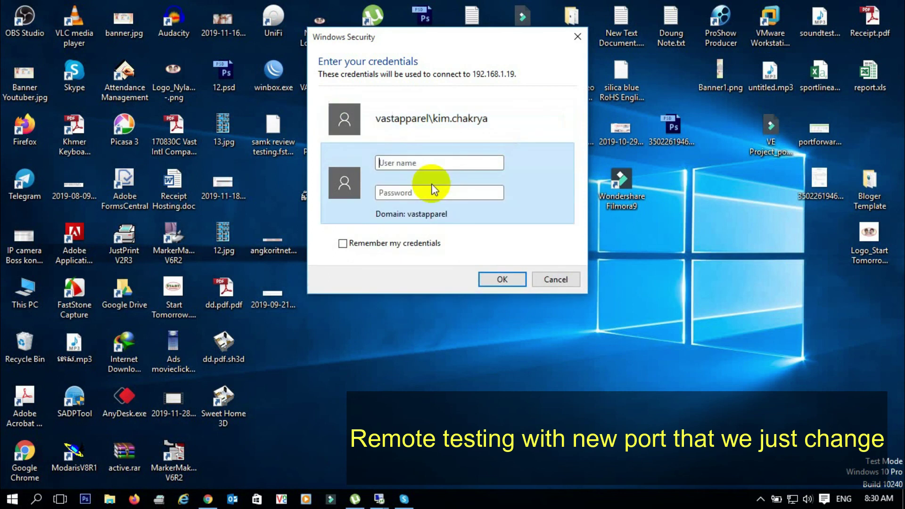
{"action": "left_click", "coordinate": [505, 107]}
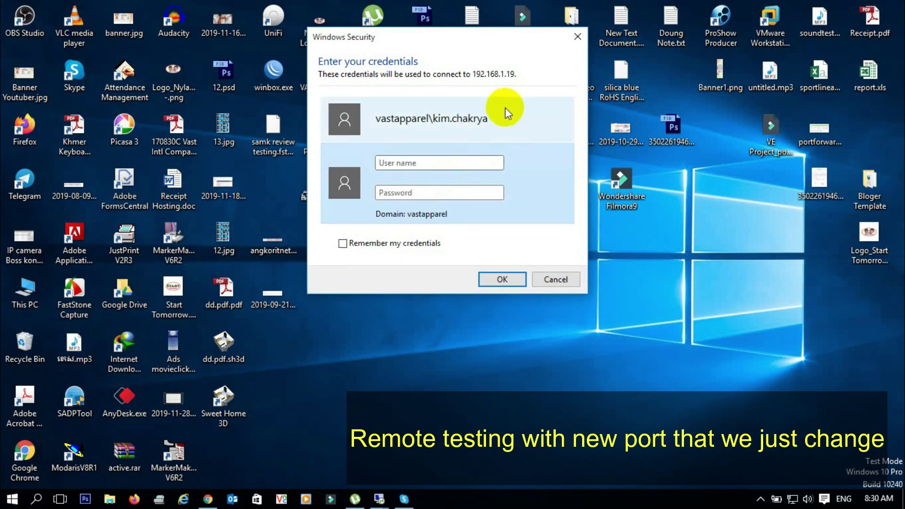
{"action": "type", "text": "1•••••"}
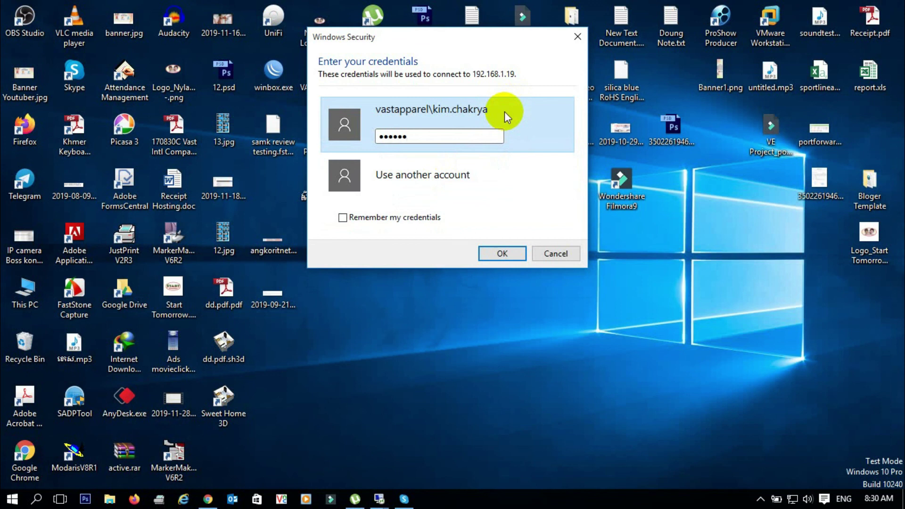
{"action": "key", "text": "Return"}
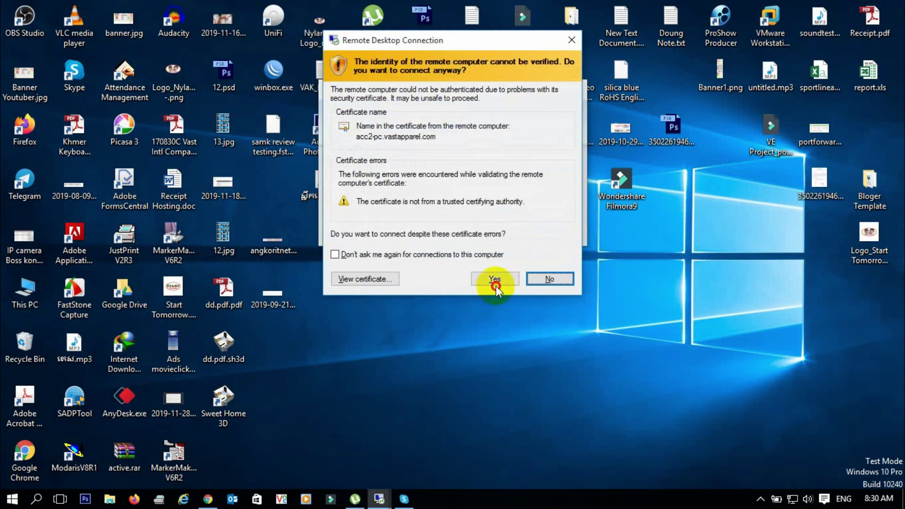
{"action": "left_click", "coordinate": [495, 283]}
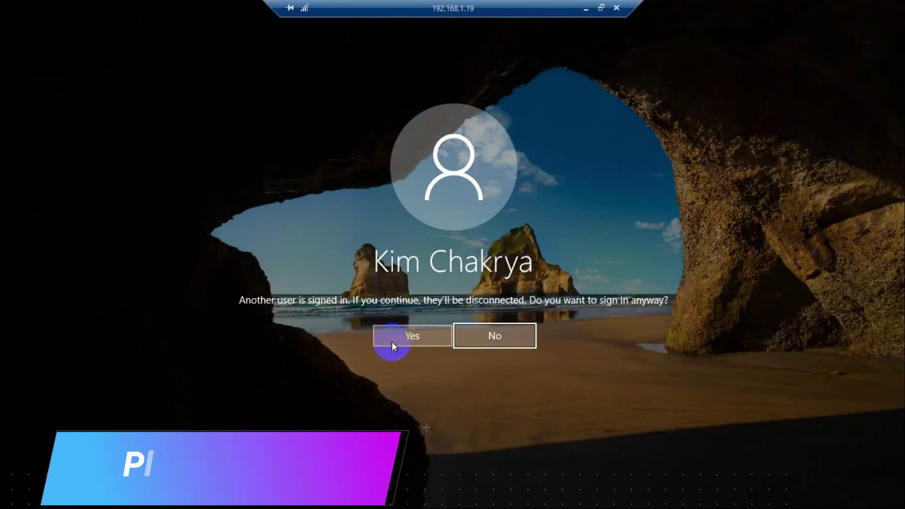